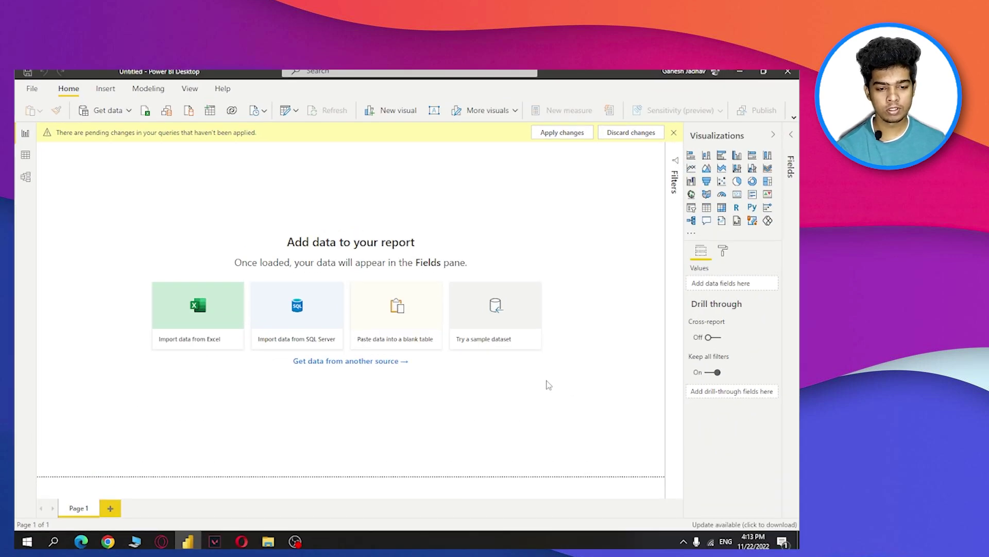
Step: Close the yellow pending-changes bar and bring up the Get Data source list
click(674, 133)
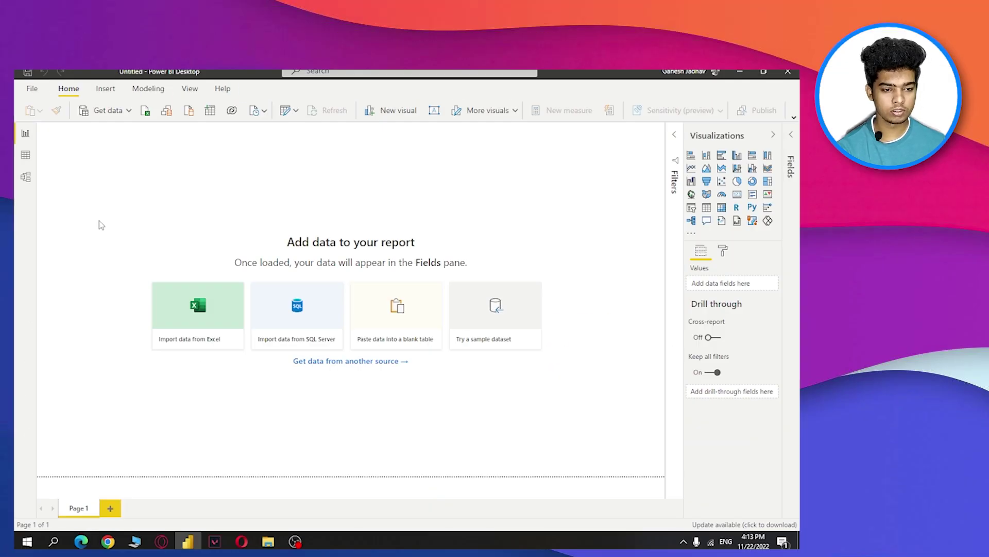
click(100, 110)
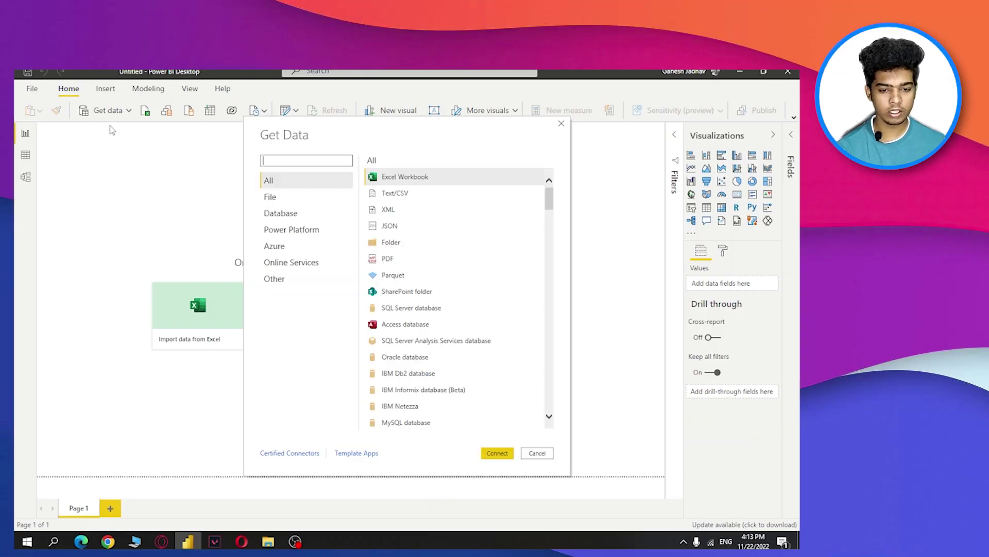
Step: Import the sales table from sales.xlsx on the Desktop into Power Query as sales (2)
click(500, 455)
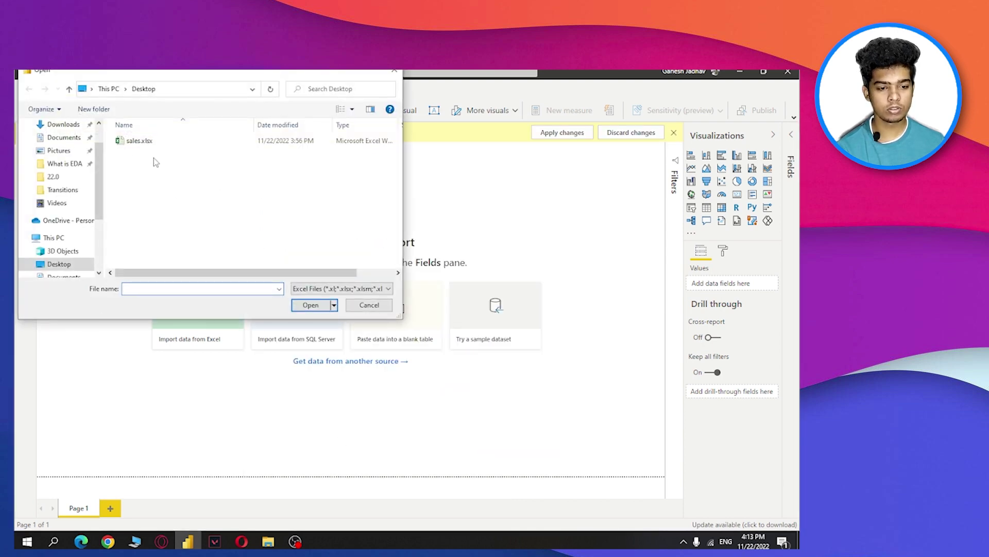
click(136, 141)
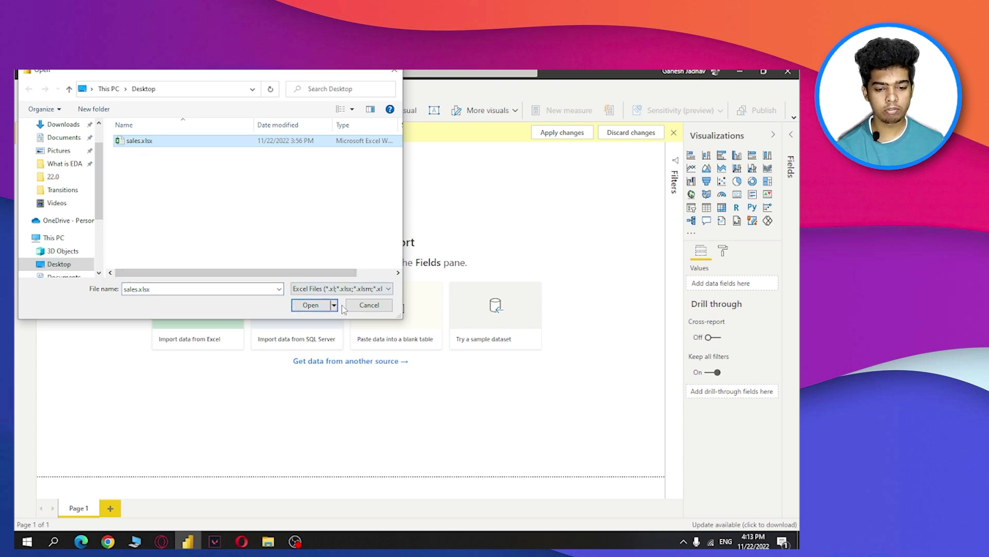
click(313, 305)
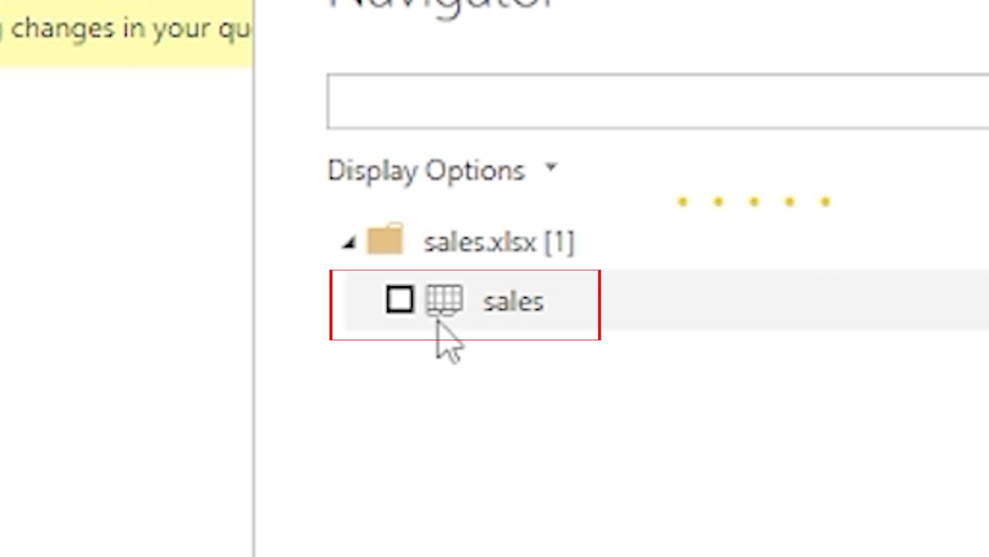
click(399, 301)
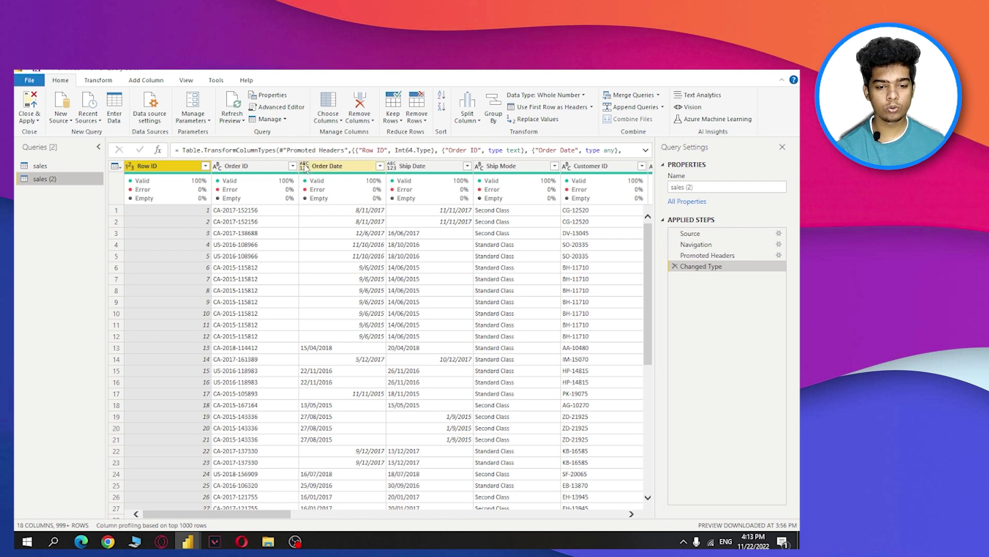
Step: Set the Order Date column to the Date type, leaving several dd/mm rows as Error
click(304, 166)
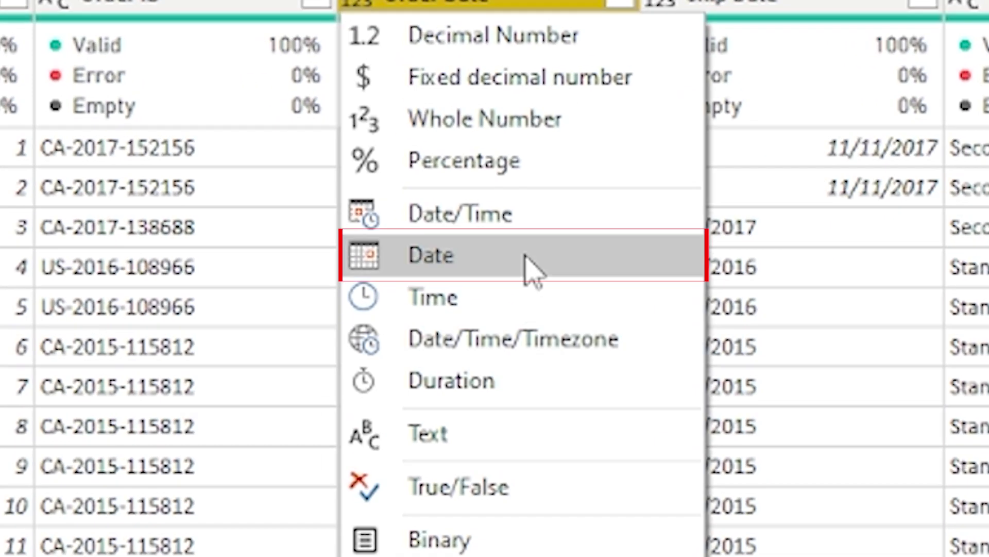
click(526, 256)
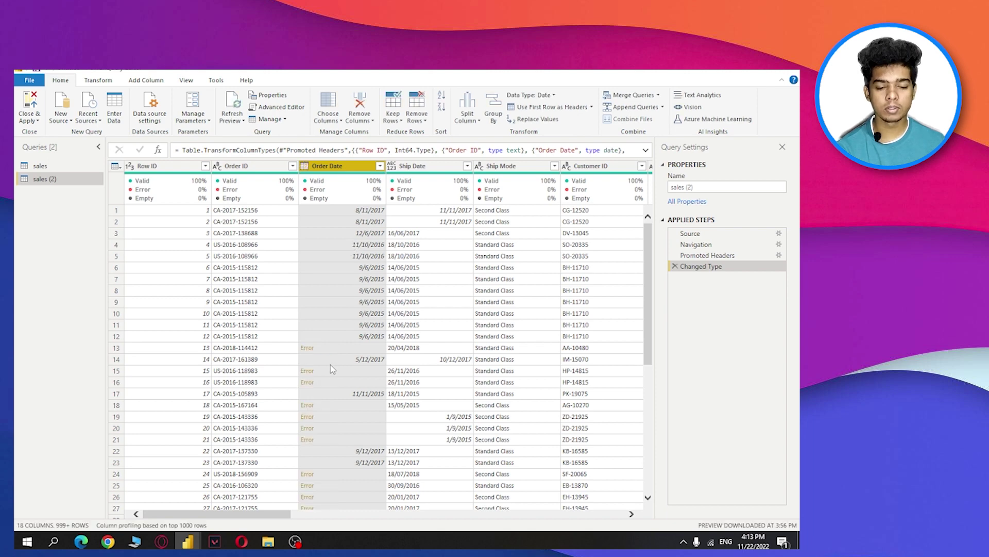
scroll(330, 363, down, 3)
scroll(331, 363, up, 3)
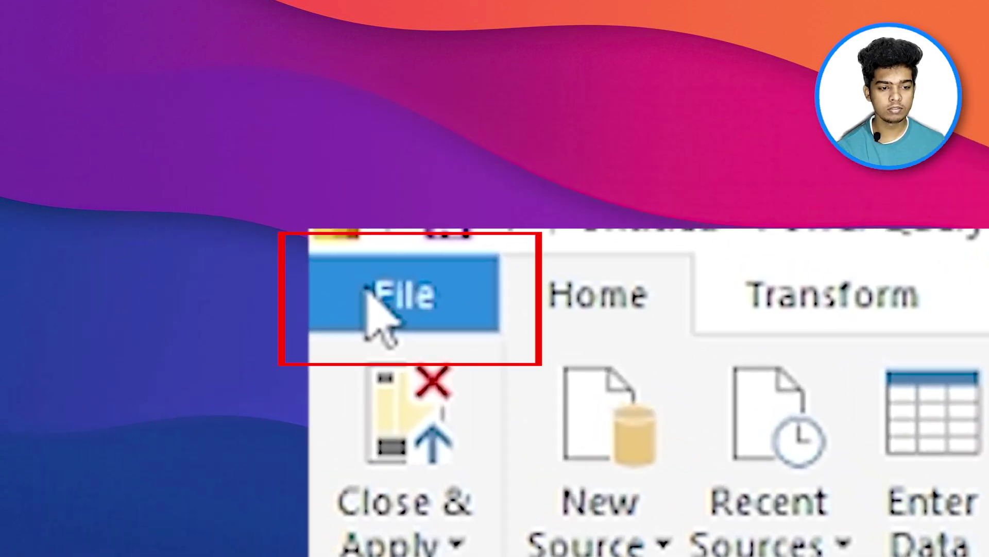
Step: Change the current file's import locale from English (United States) to English (United Kingdom)
click(368, 293)
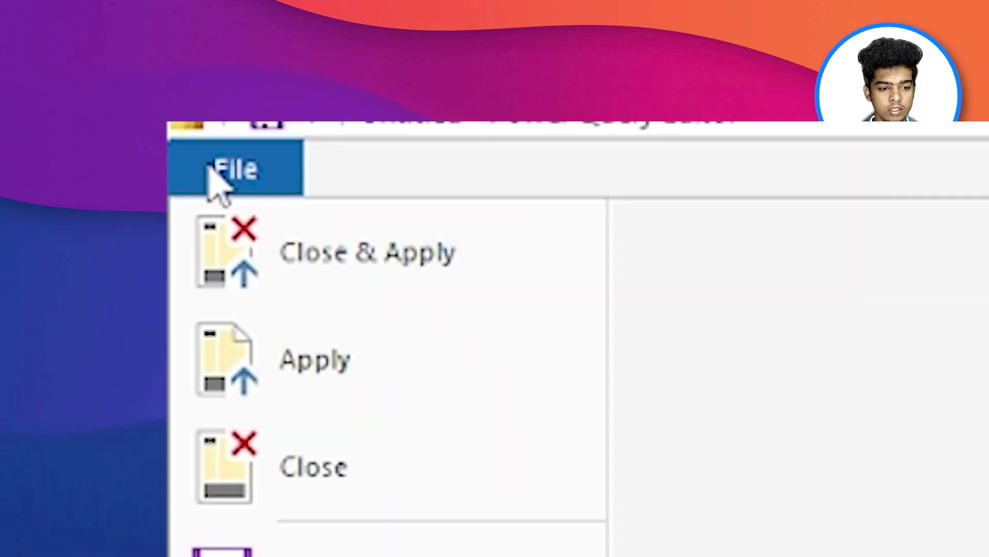
click(190, 424)
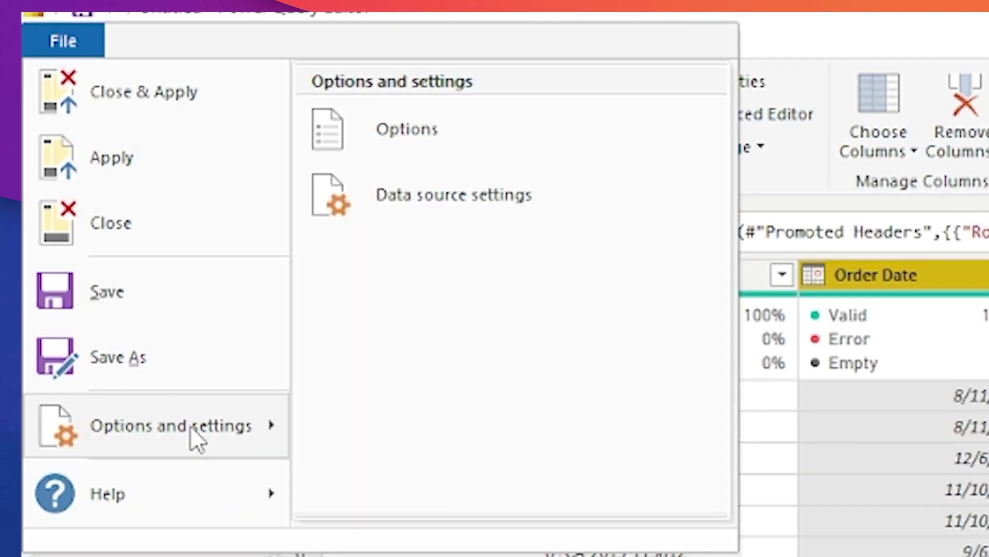
click(394, 137)
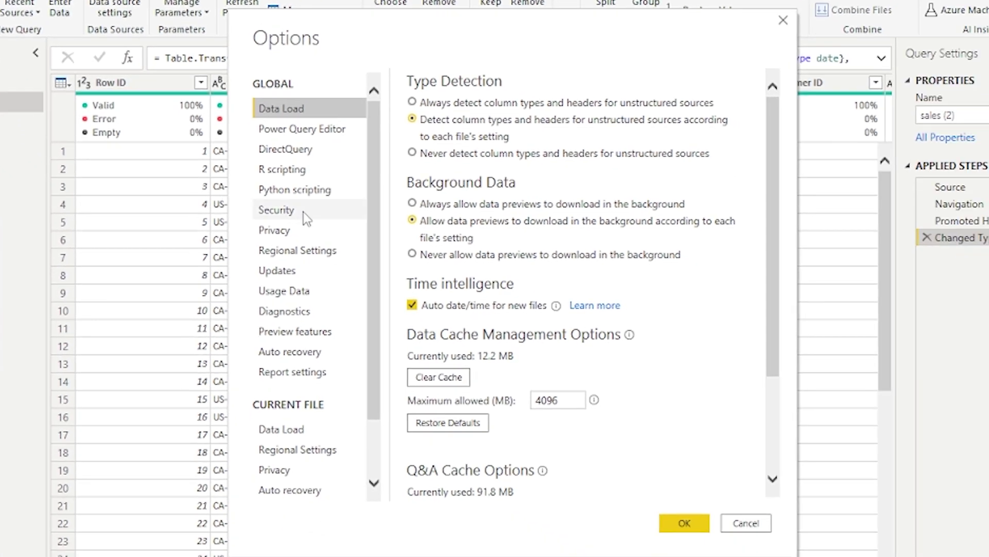
scroll(304, 216, down, 1)
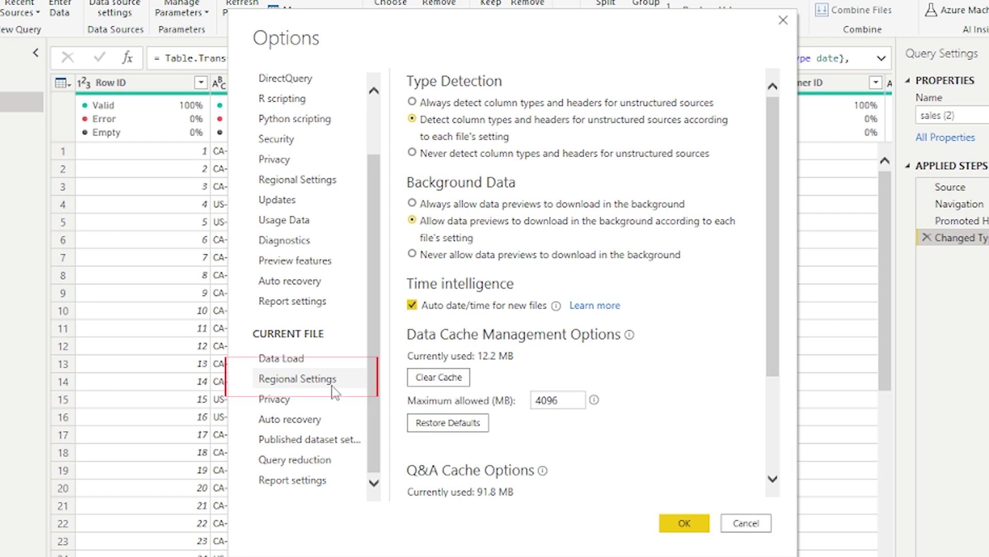
click(331, 386)
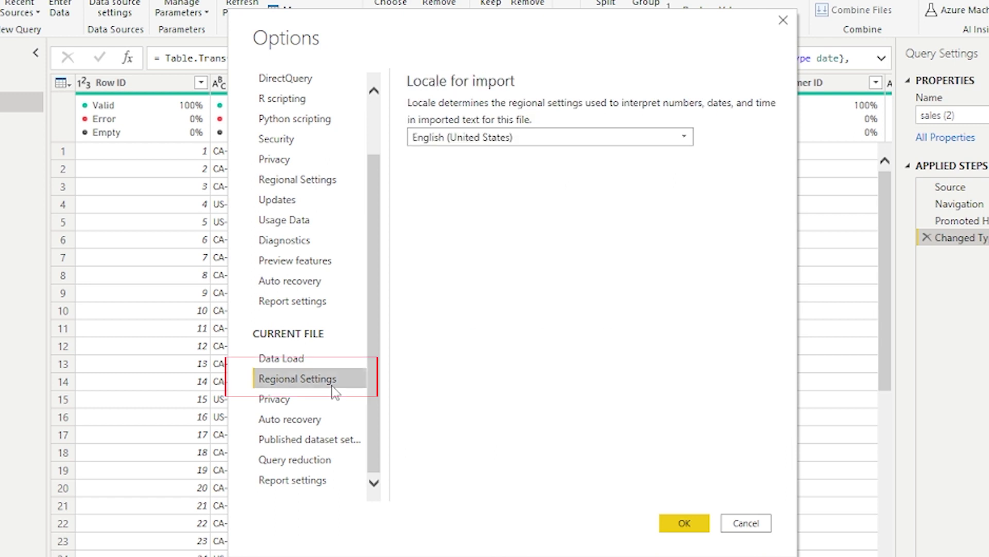
click(528, 143)
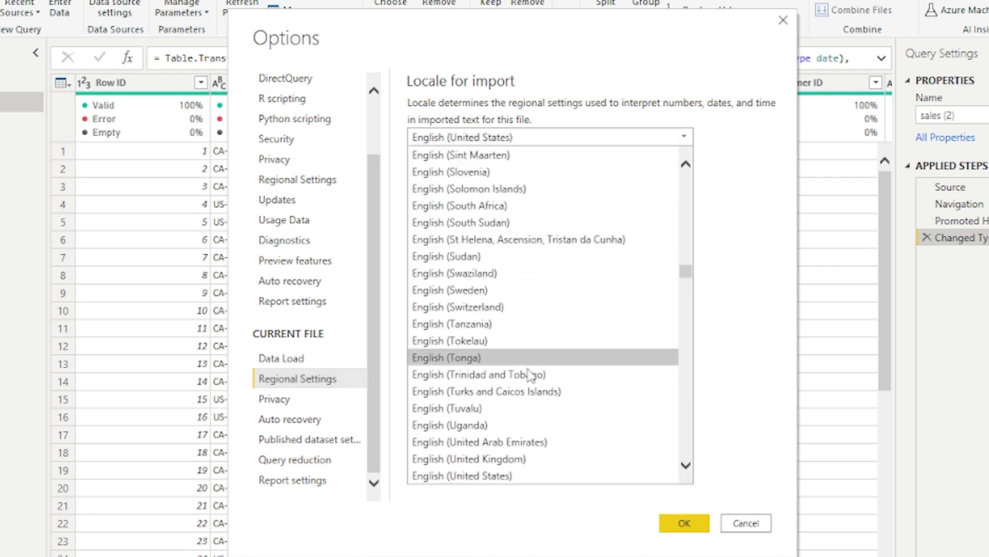
scroll(549, 456, down, 1)
scroll(521, 454, down, 1)
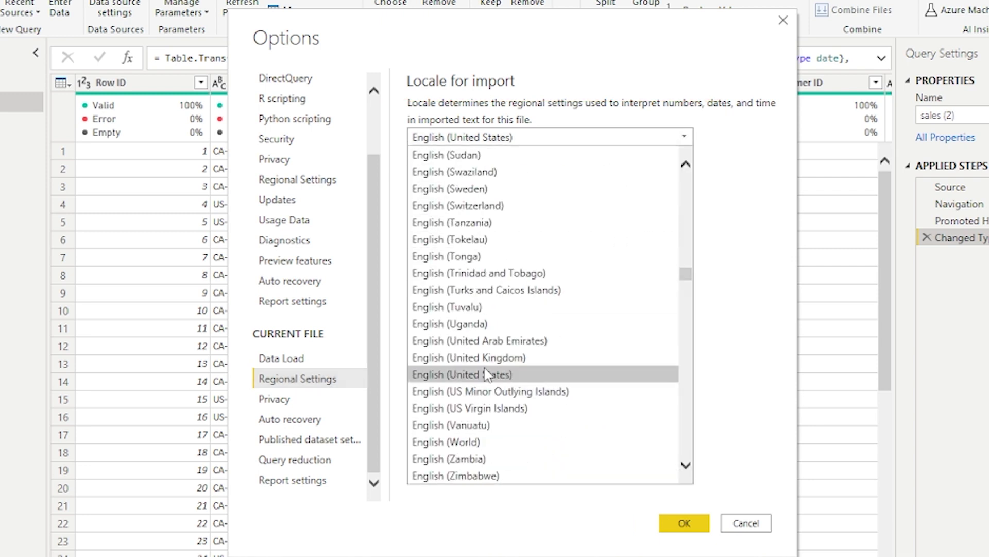
click(492, 363)
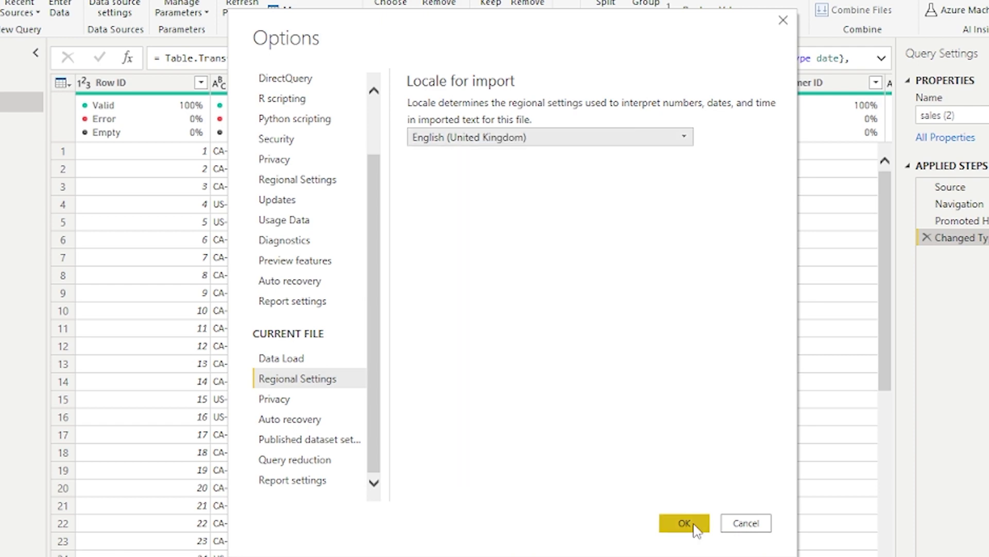
Step: Apply the UK locale, reapply the Date type to Order Date, and set Ship Date to Date
click(688, 524)
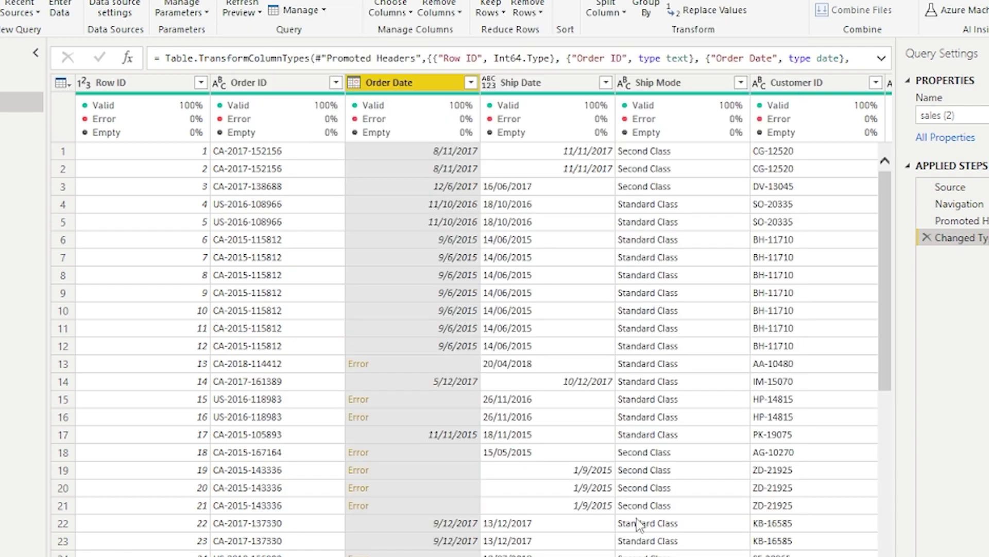
click(354, 82)
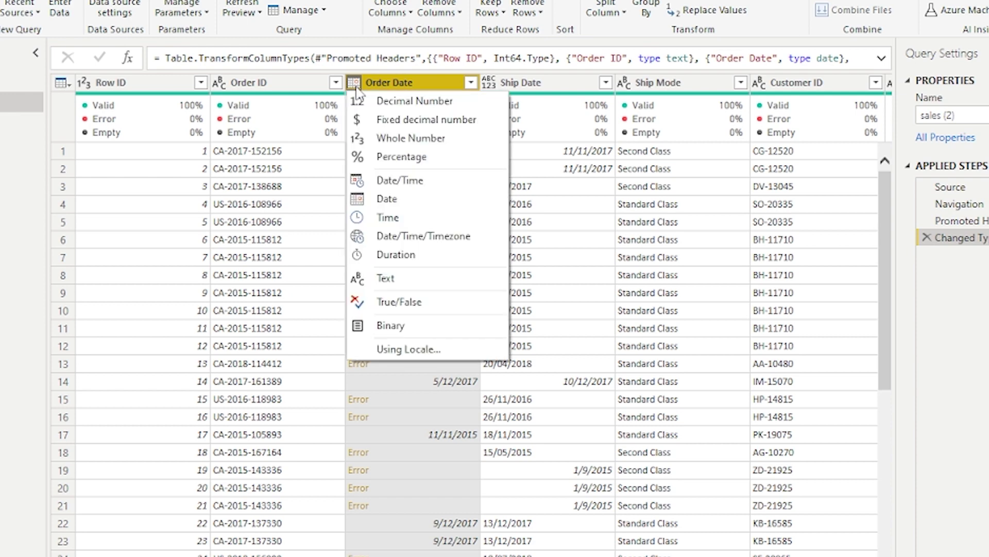
click(407, 204)
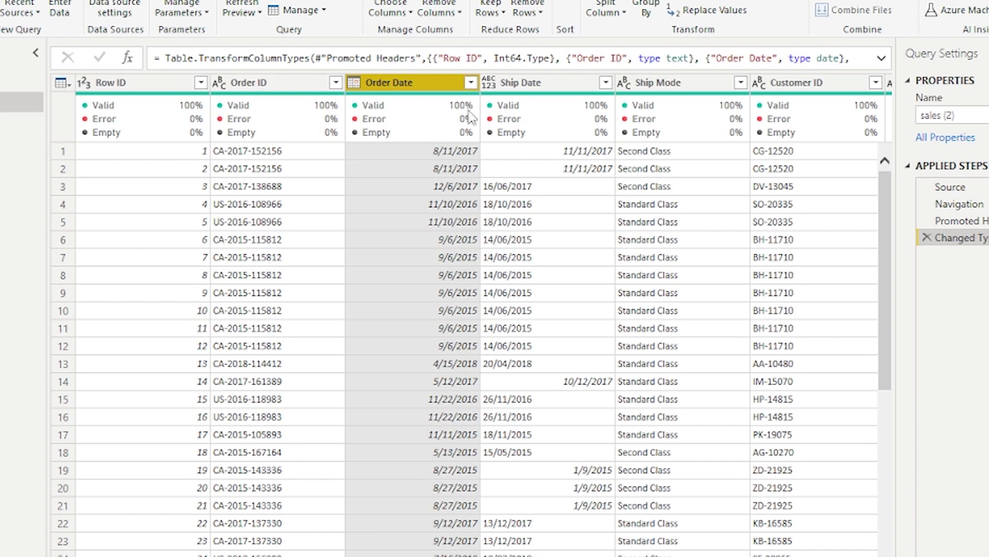
click(488, 82)
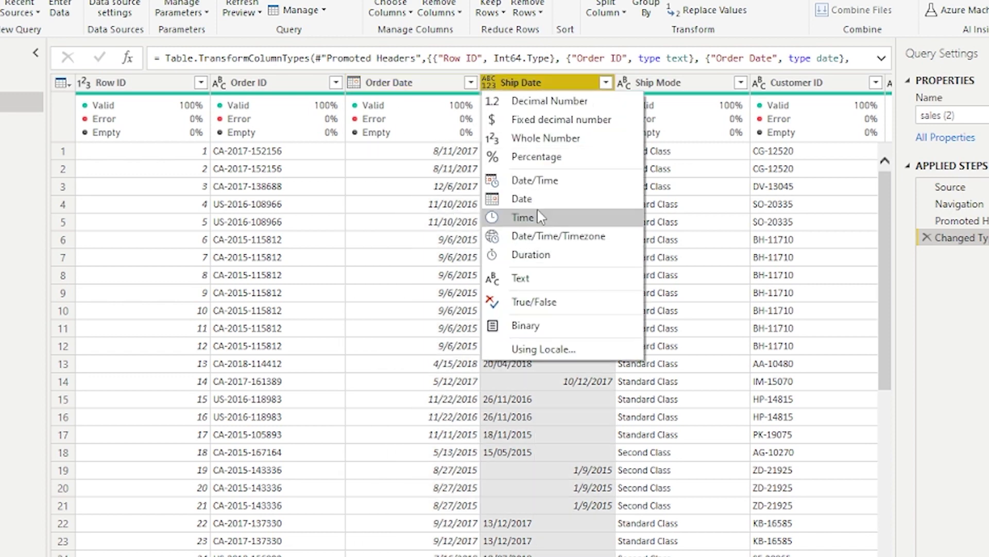
click(536, 202)
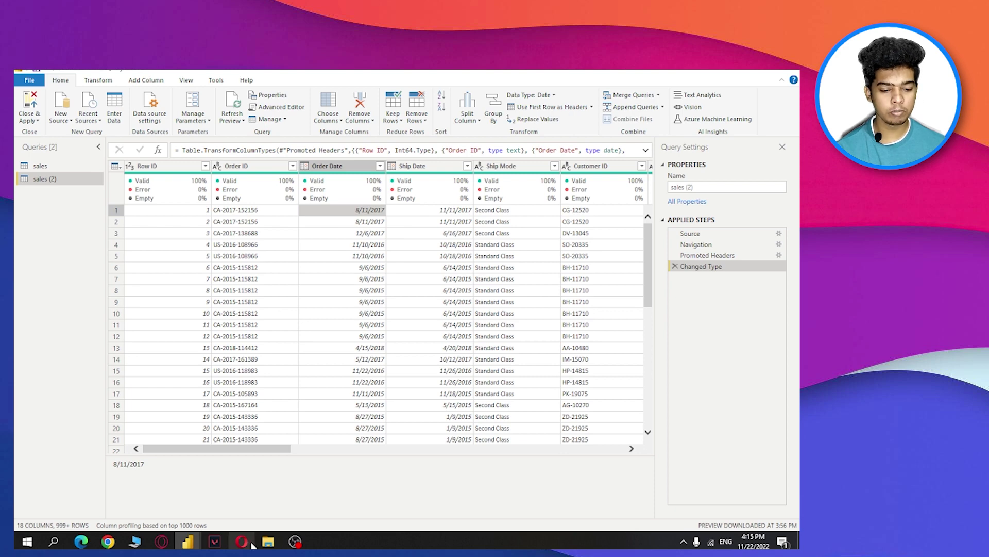
Step: Find and launch Notepad through Windows search, then move its window higher
click(53, 541)
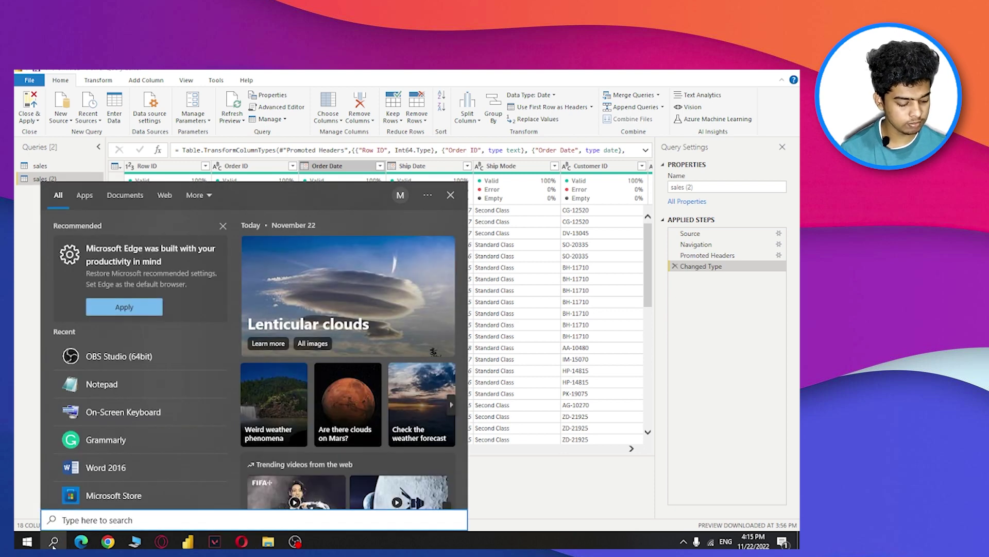
text(exc)
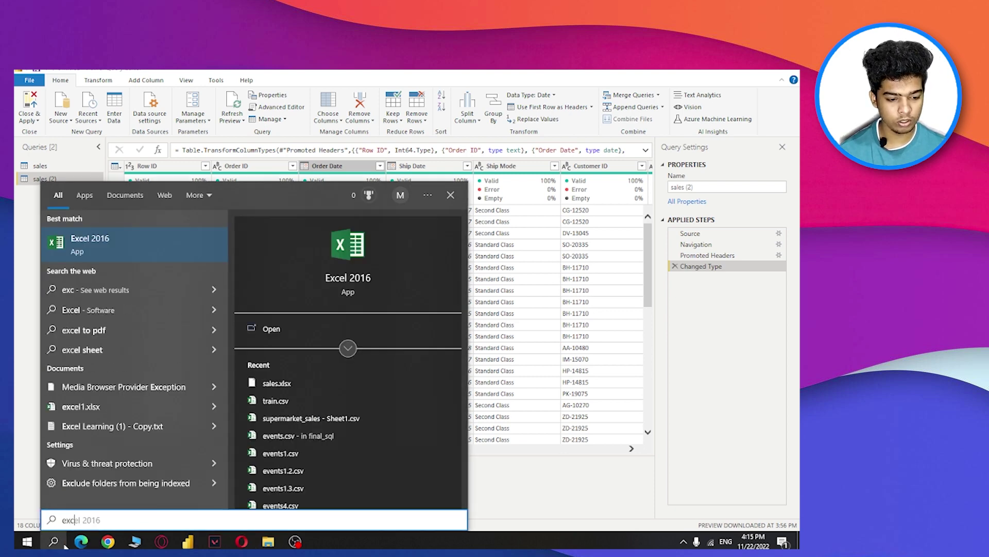
drag(105, 520, 15, 510)
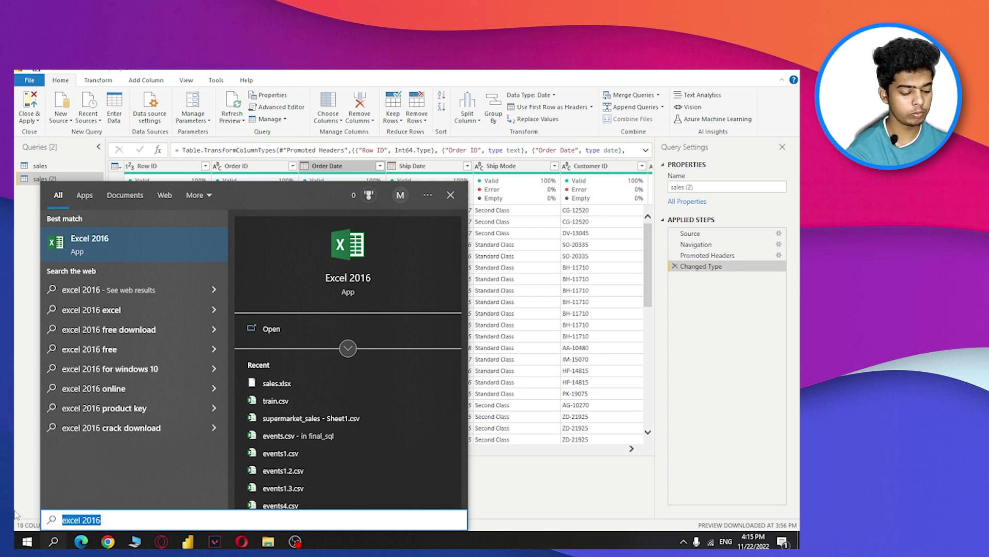
text(note)
key(Return)
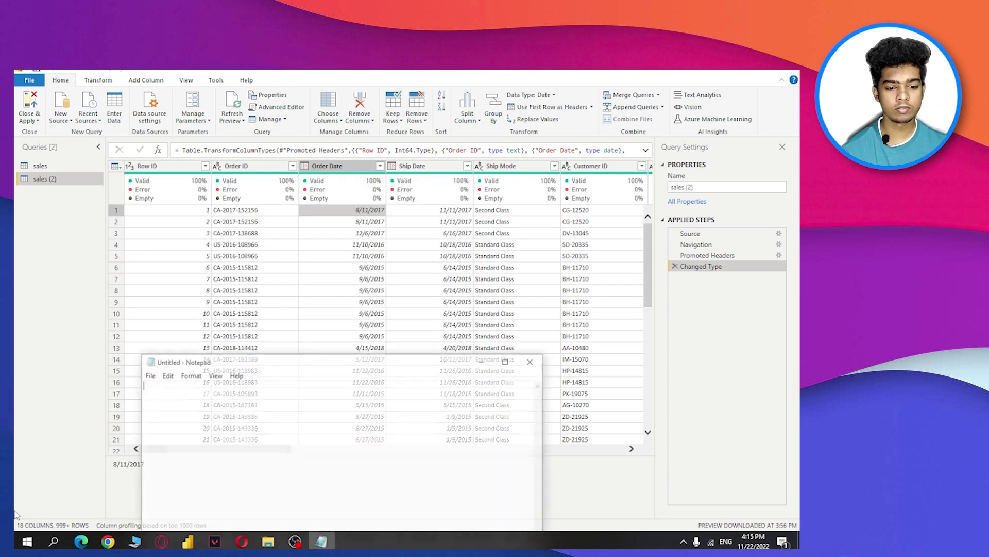
drag(432, 367, 488, 141)
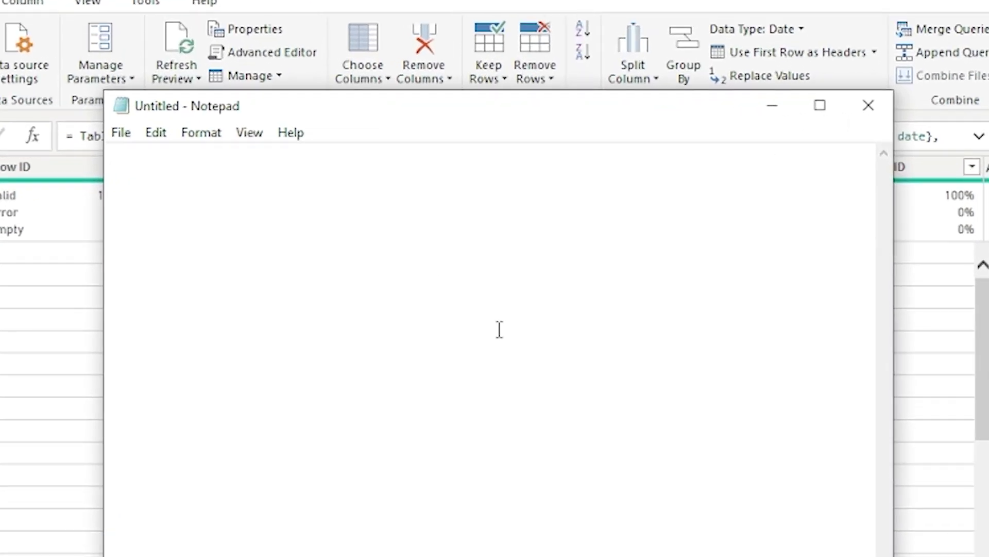
Step: Type the dates 01-12-2022, 08-25-2022 and 2022-08-15 on separate lines
text(01)
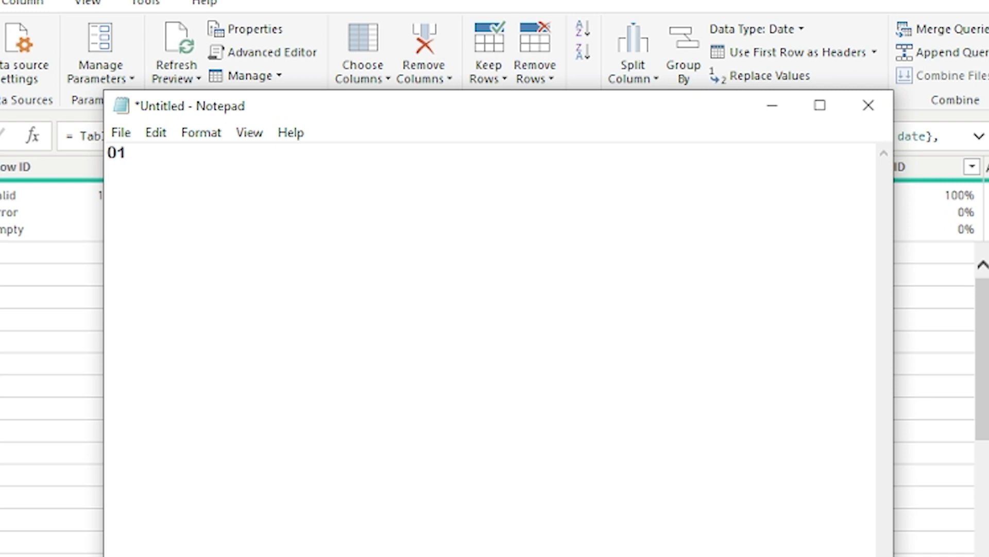
text(-12-2022)
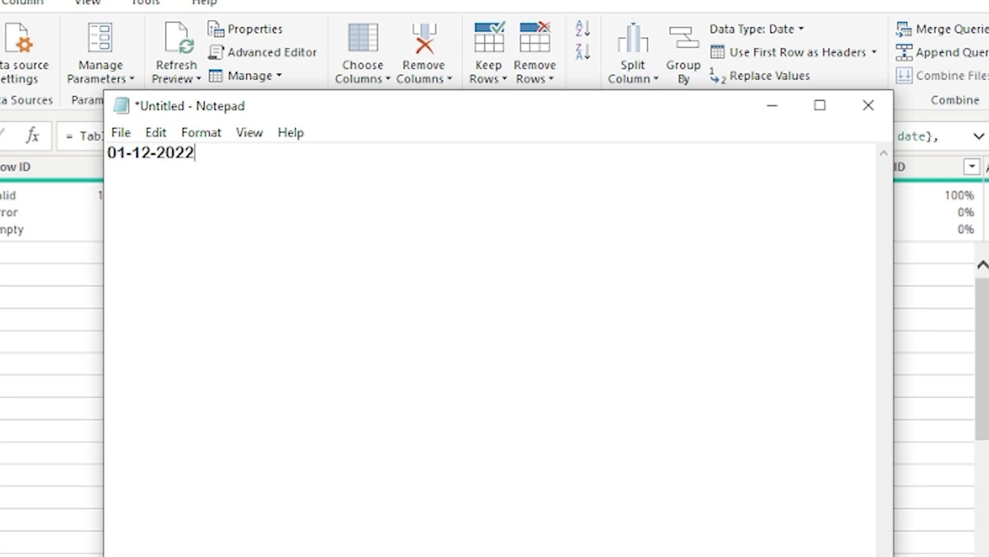
key(Return)
text(08-25-)
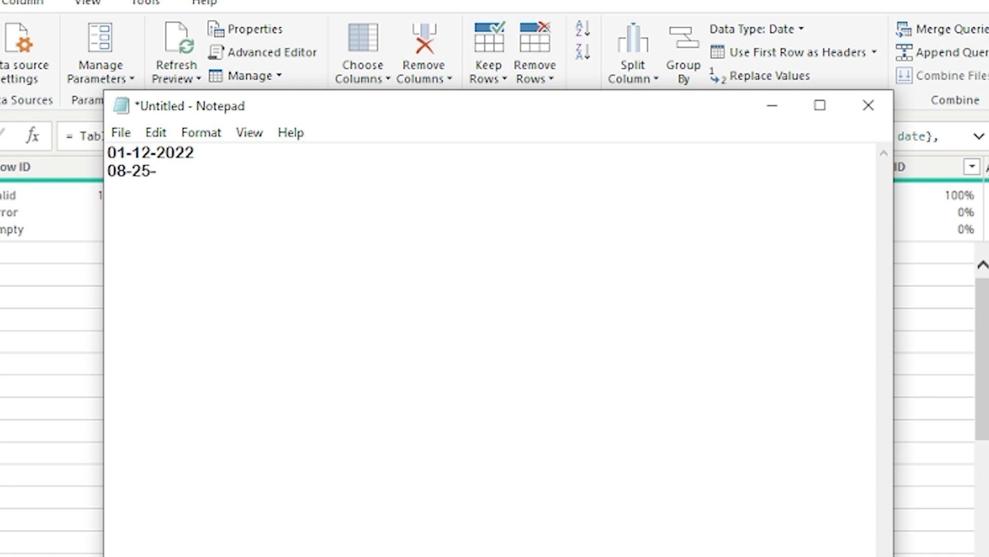
text(2022)
text(2)
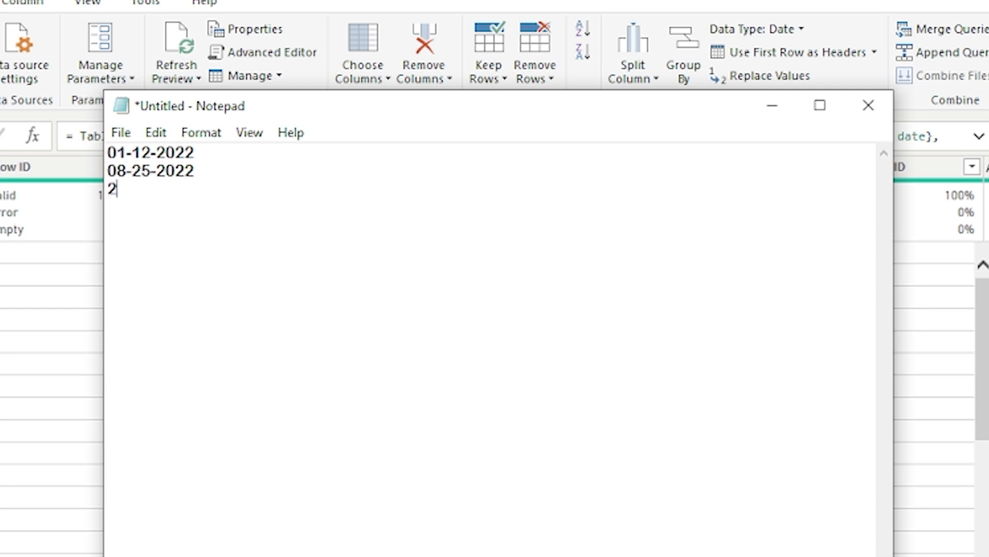
text(022-08)
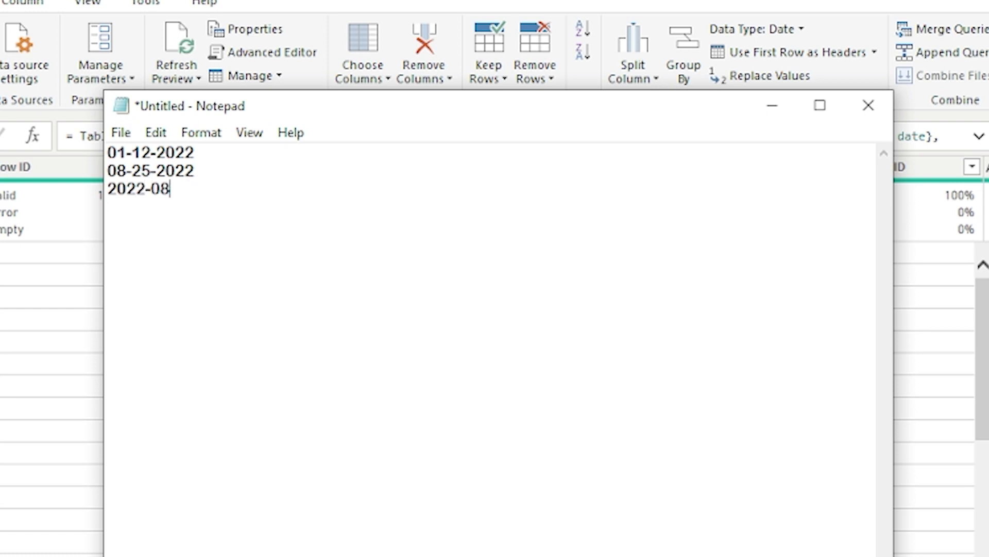
text(-15)
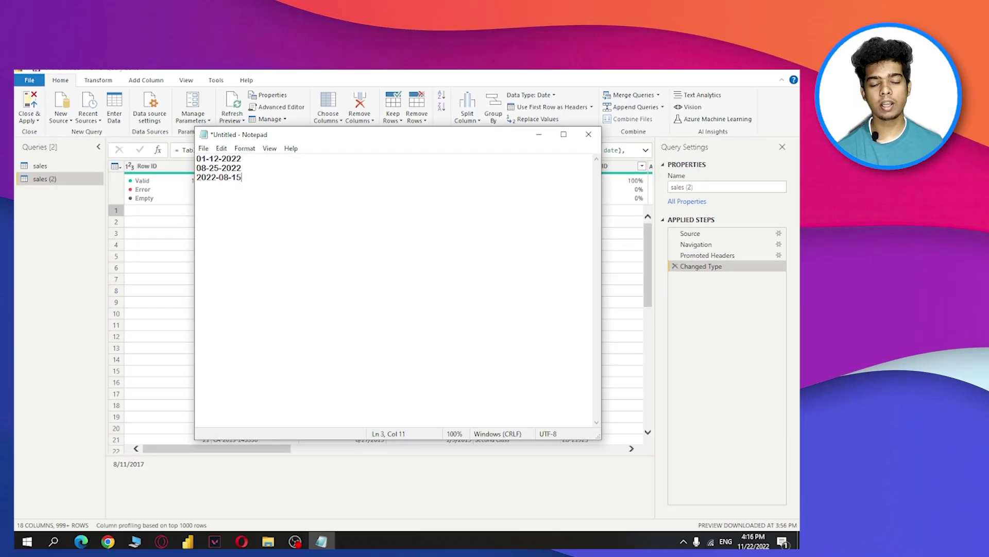
Step: Back in Power Query, open Options at the current file's Regional Settings page
key(alt+Tab)
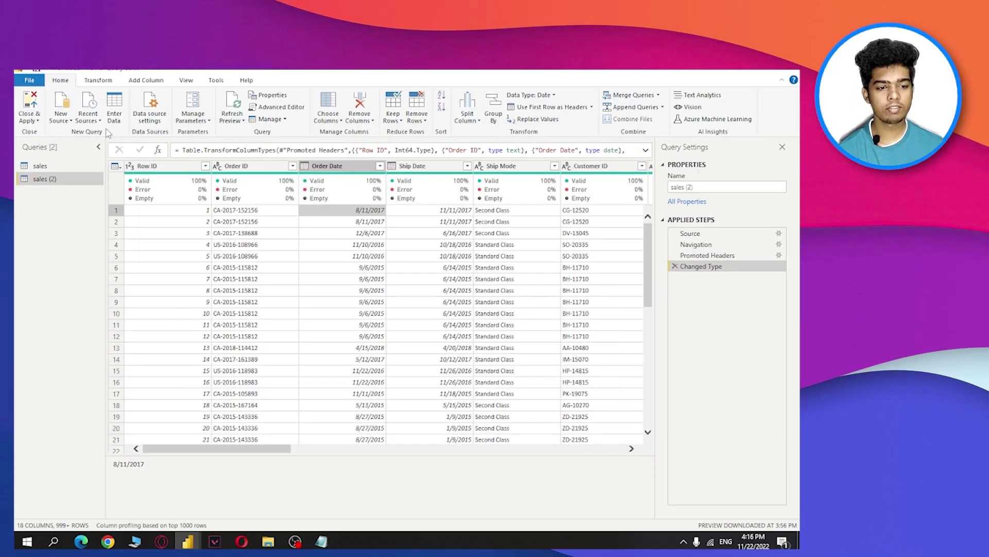
click(29, 80)
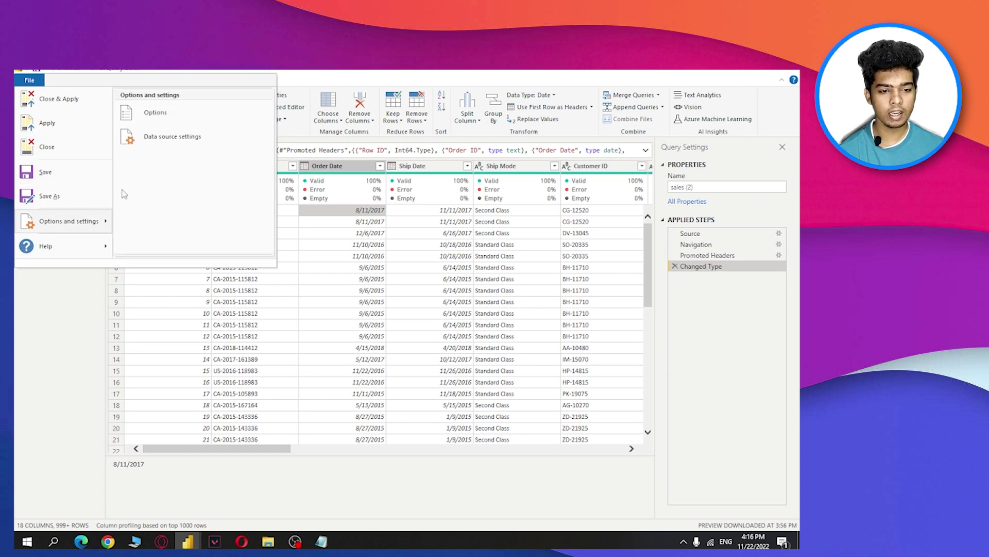
click(126, 349)
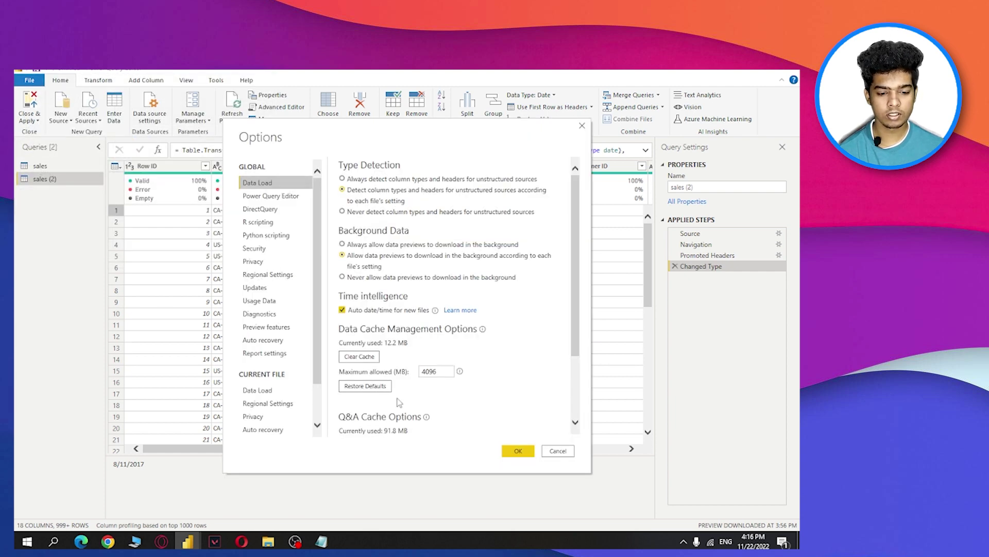
scroll(277, 412, down, 1)
click(288, 376)
click(268, 361)
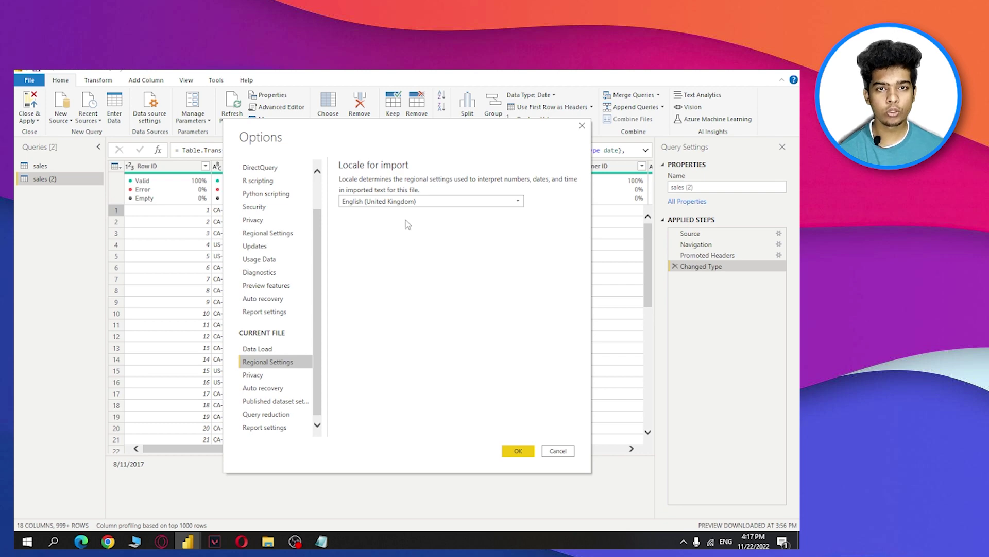
Step: Keep English (United Kingdom) as the import locale, confirm, and select the Order Date column
click(424, 202)
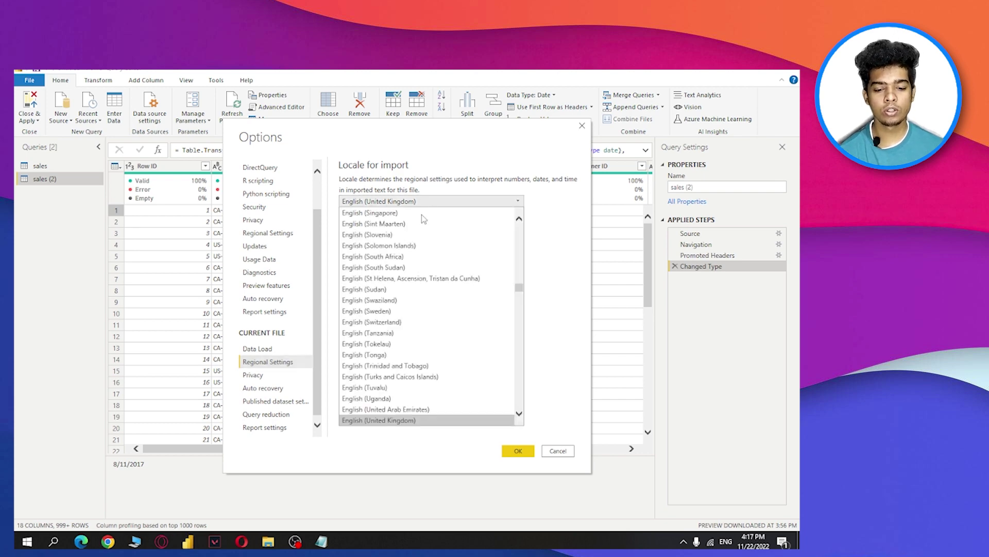
scroll(407, 392, down, 2)
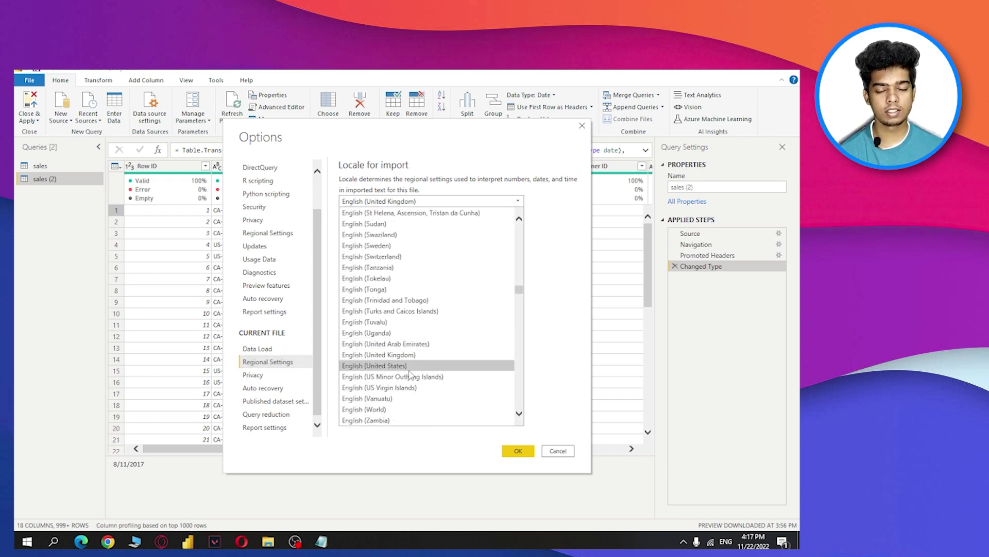
click(543, 307)
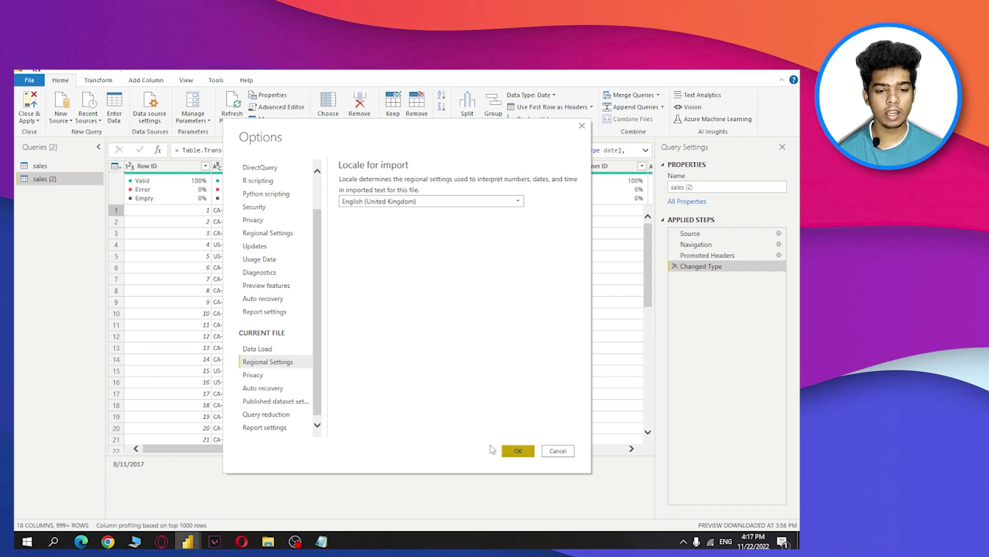
click(518, 450)
click(305, 167)
click(394, 167)
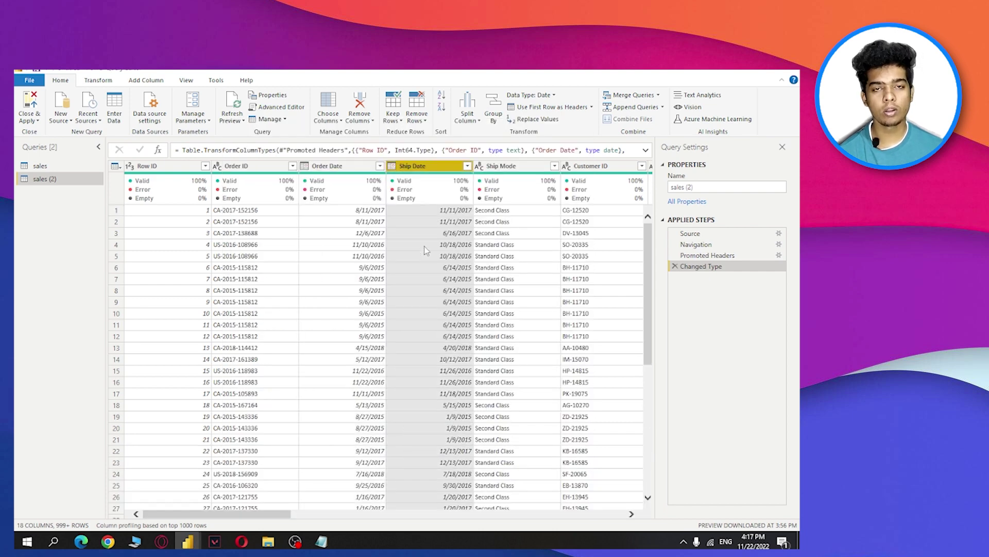